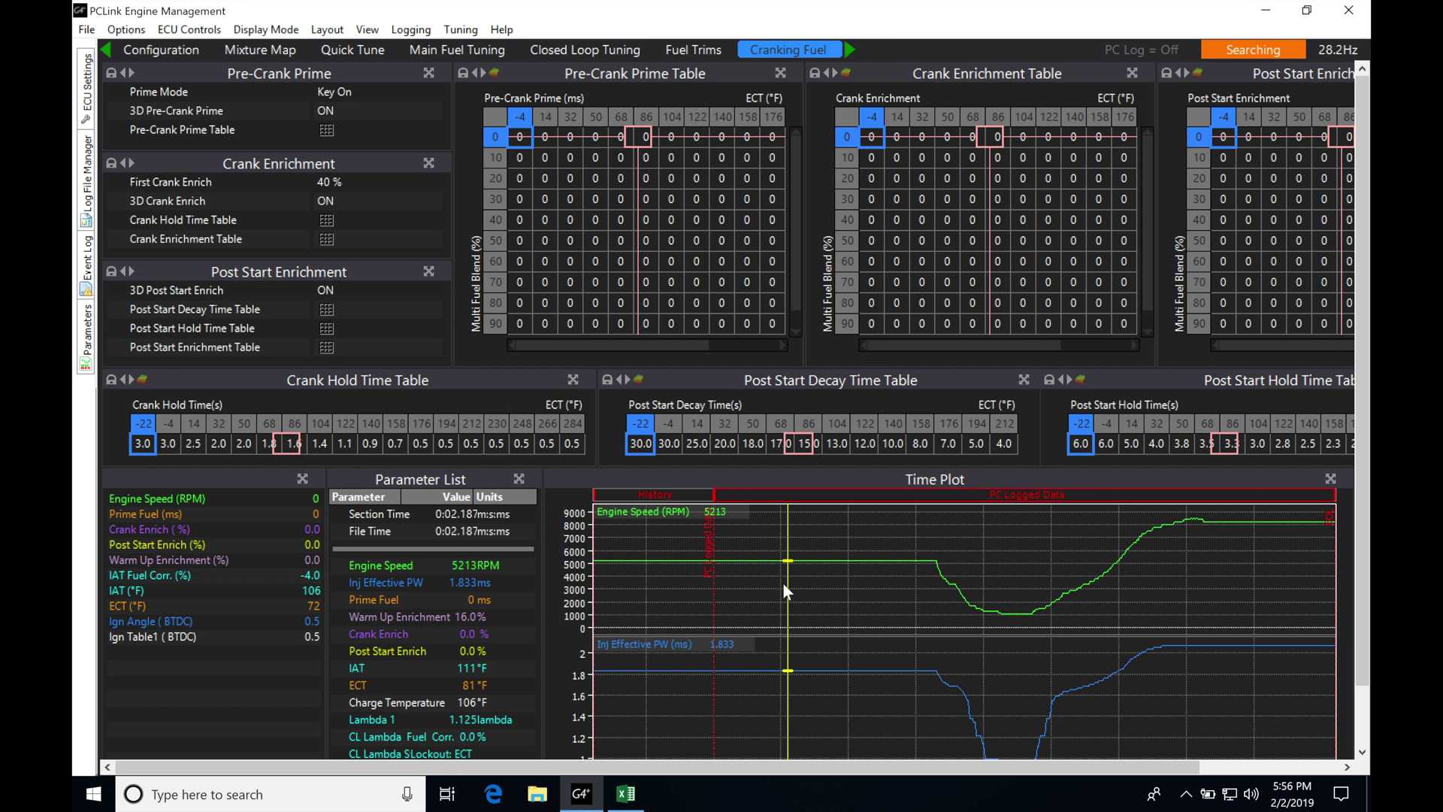
Step: Review the Cranking Fuel page's crank and post-start enrichment tables against the logged Time Plot
{"action": "left_click_drag", "start_coordinate": [782, 581], "coordinate": [748, 572]}
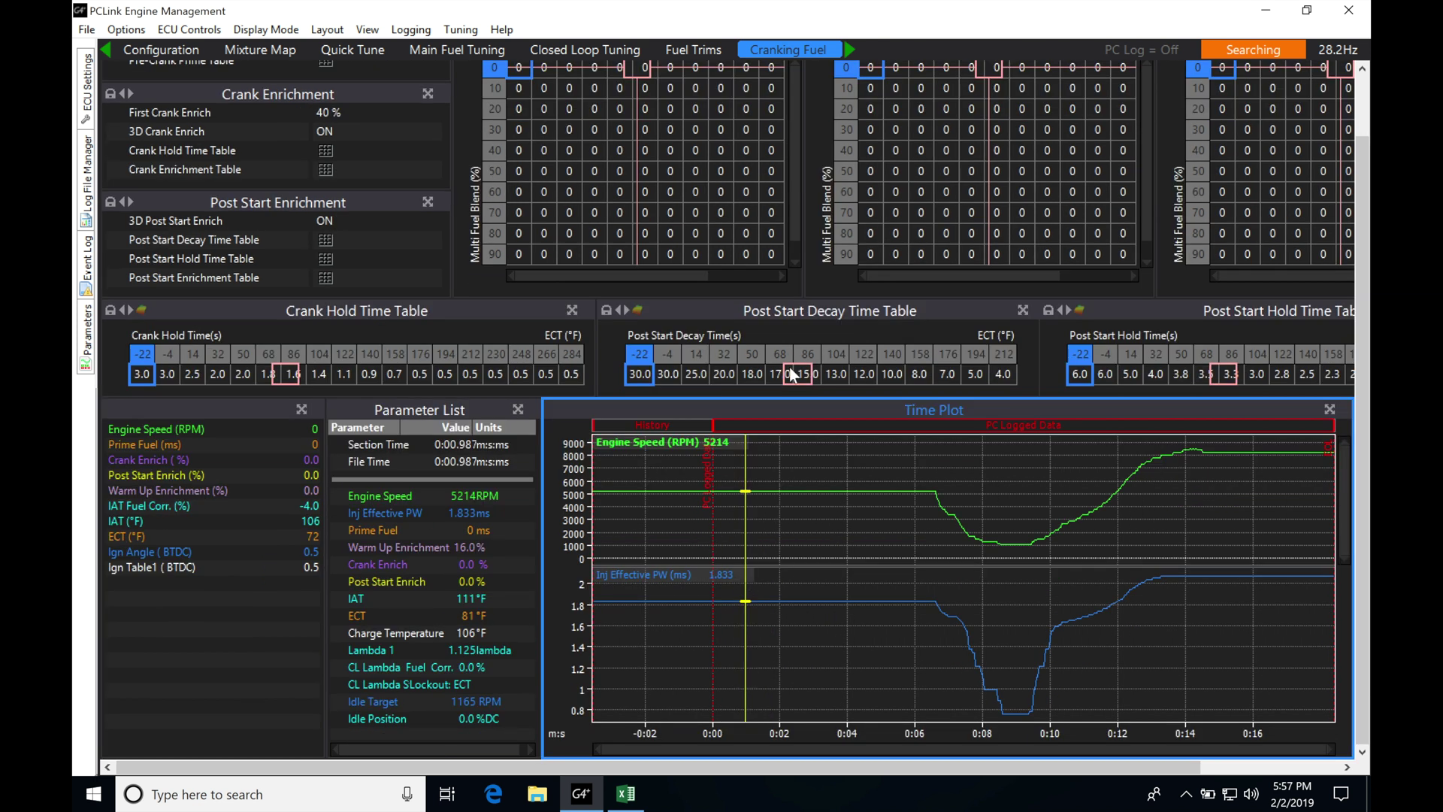
Step: Bring the top of the cranking page into view and switch to the Main Fuel Tuning page
{"action": "left_click", "coordinate": [1363, 109]}
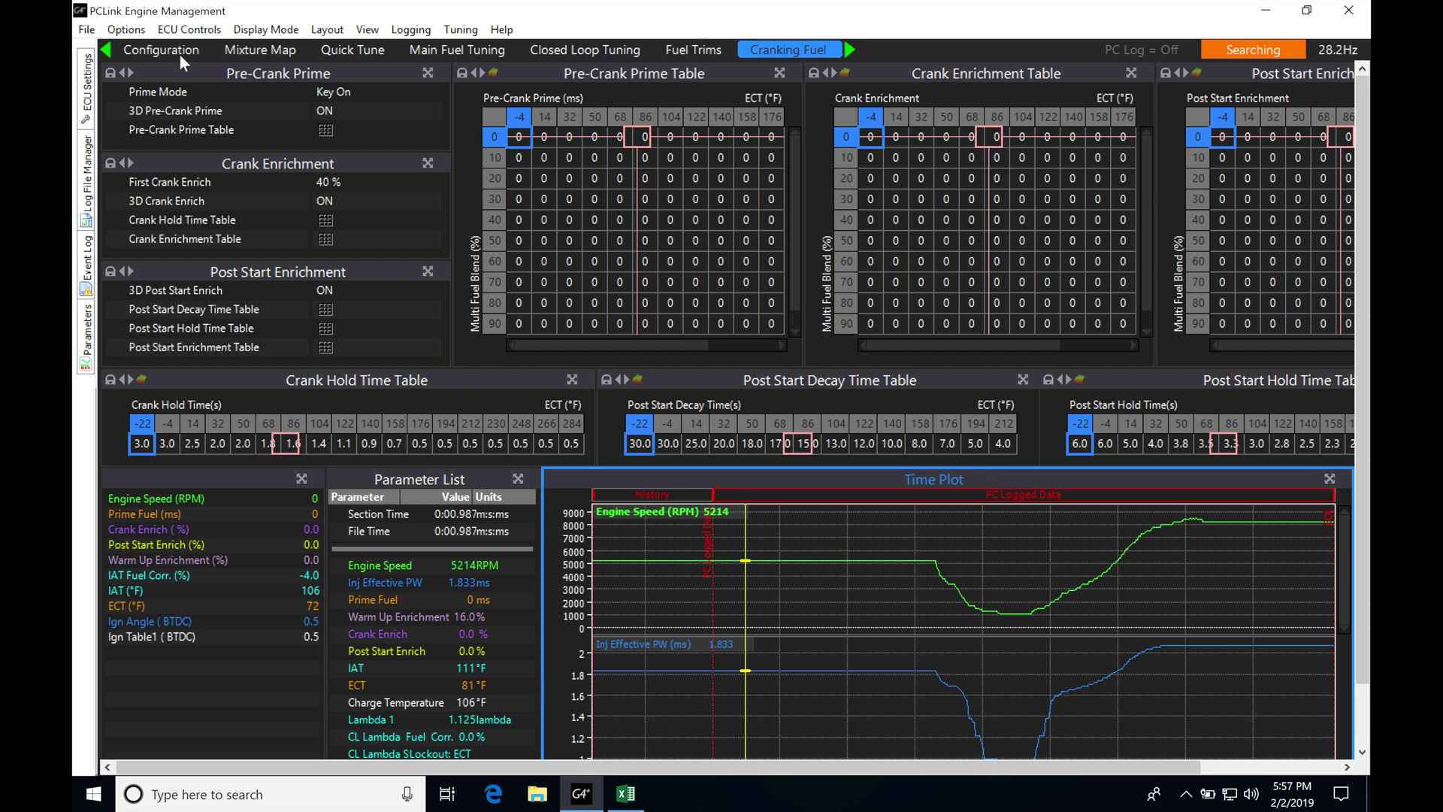
{"action": "left_click", "coordinate": [451, 46]}
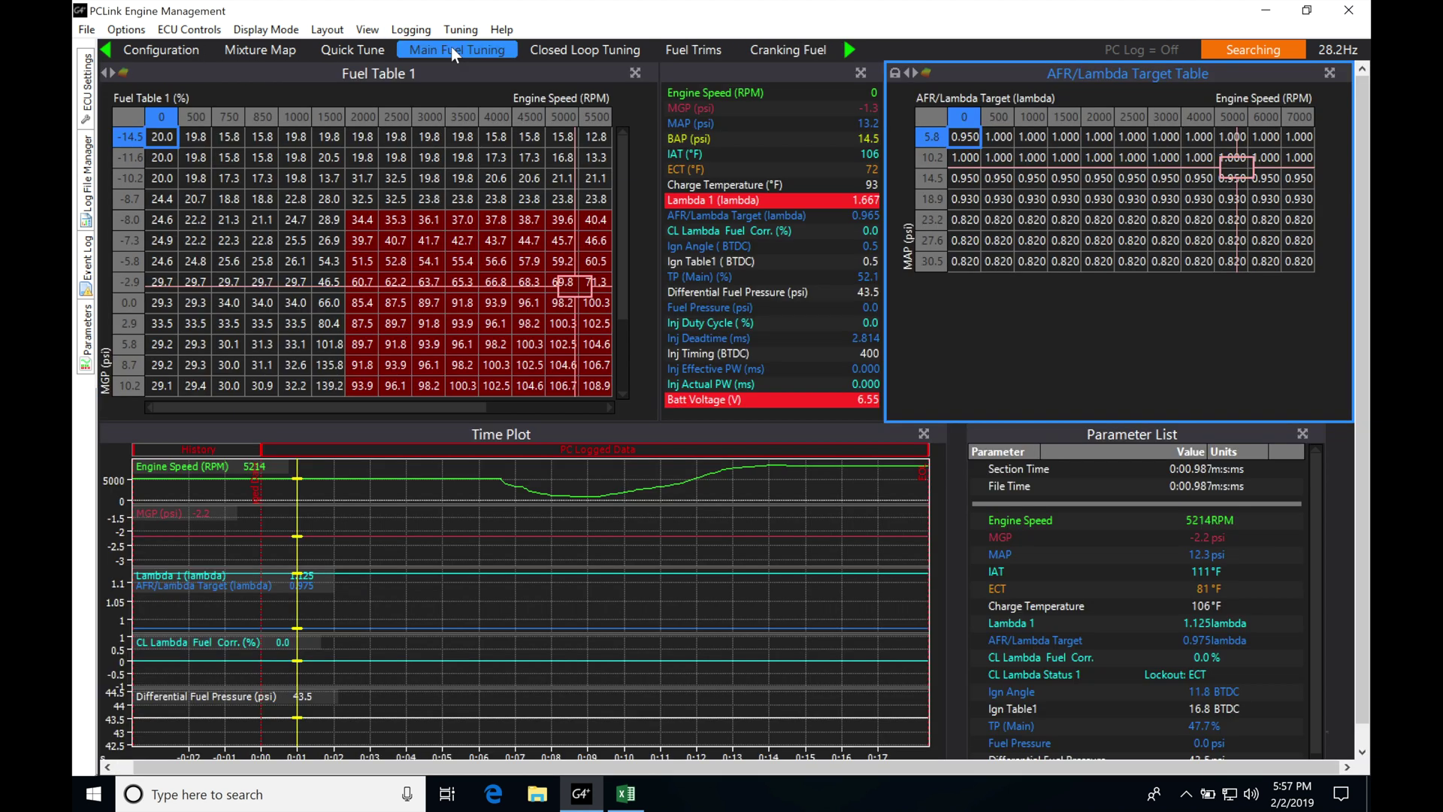
Step: Move the Time Plot playback cursor from 0:01 through about 4 s to 0:07.141 (3346 RPM)
{"action": "scroll", "coordinate": [315, 594], "scroll_direction": "up", "scroll_amount": 3}
{"action": "left_click", "coordinate": [373, 535]}
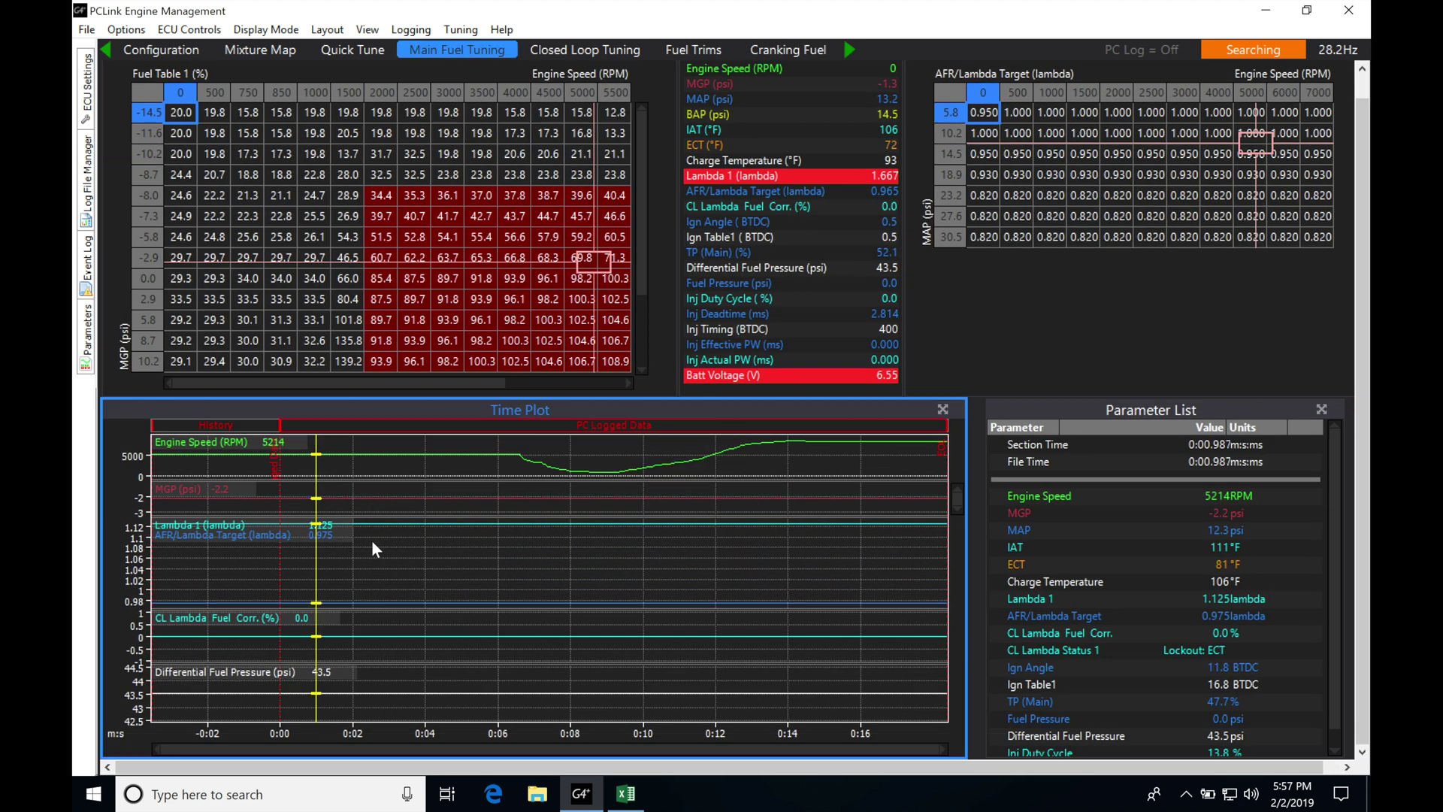
{"action": "left_click_drag", "start_coordinate": [316, 499], "coordinate": [434, 501]}
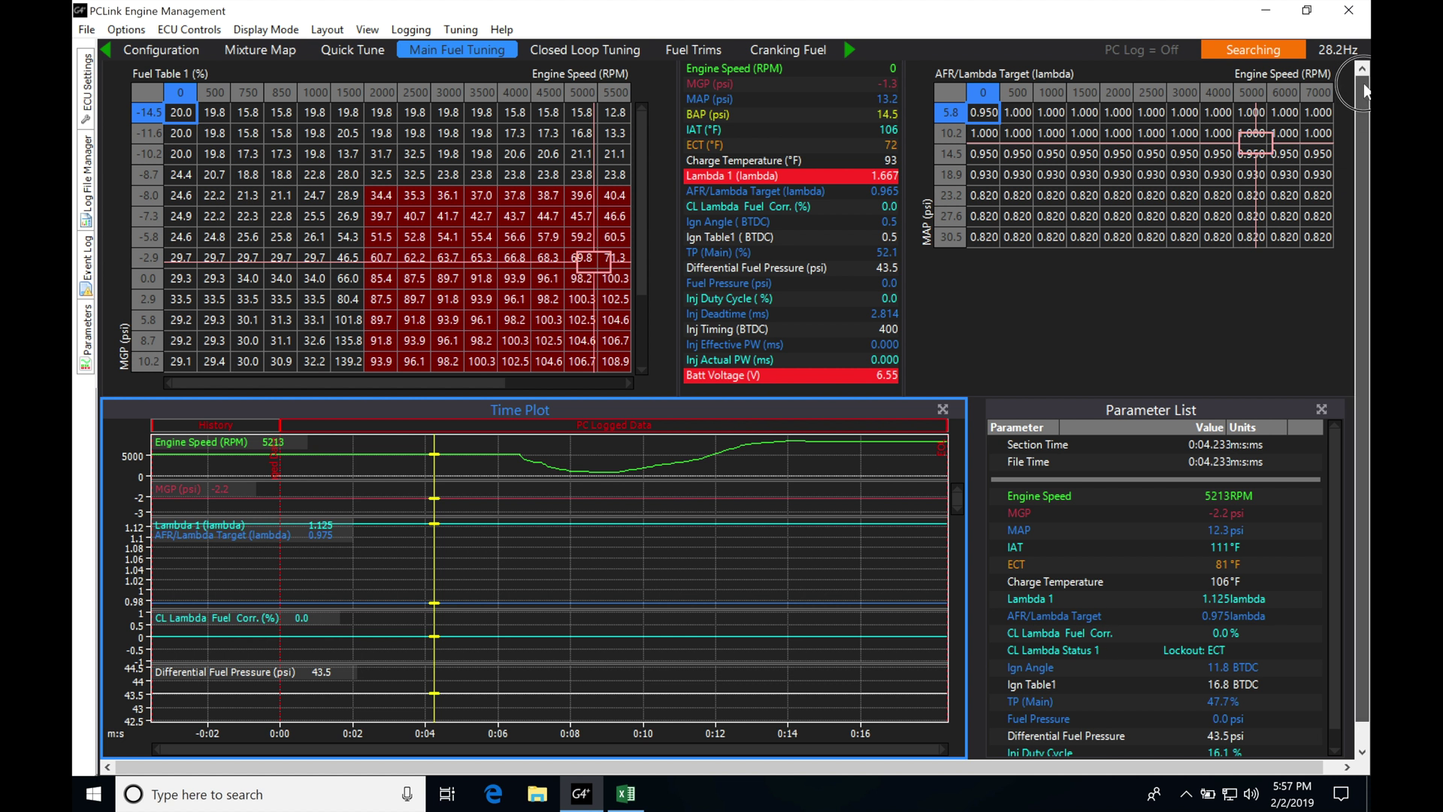
{"action": "scroll", "coordinate": [1364, 376], "scroll_direction": "up", "scroll_amount": 1}
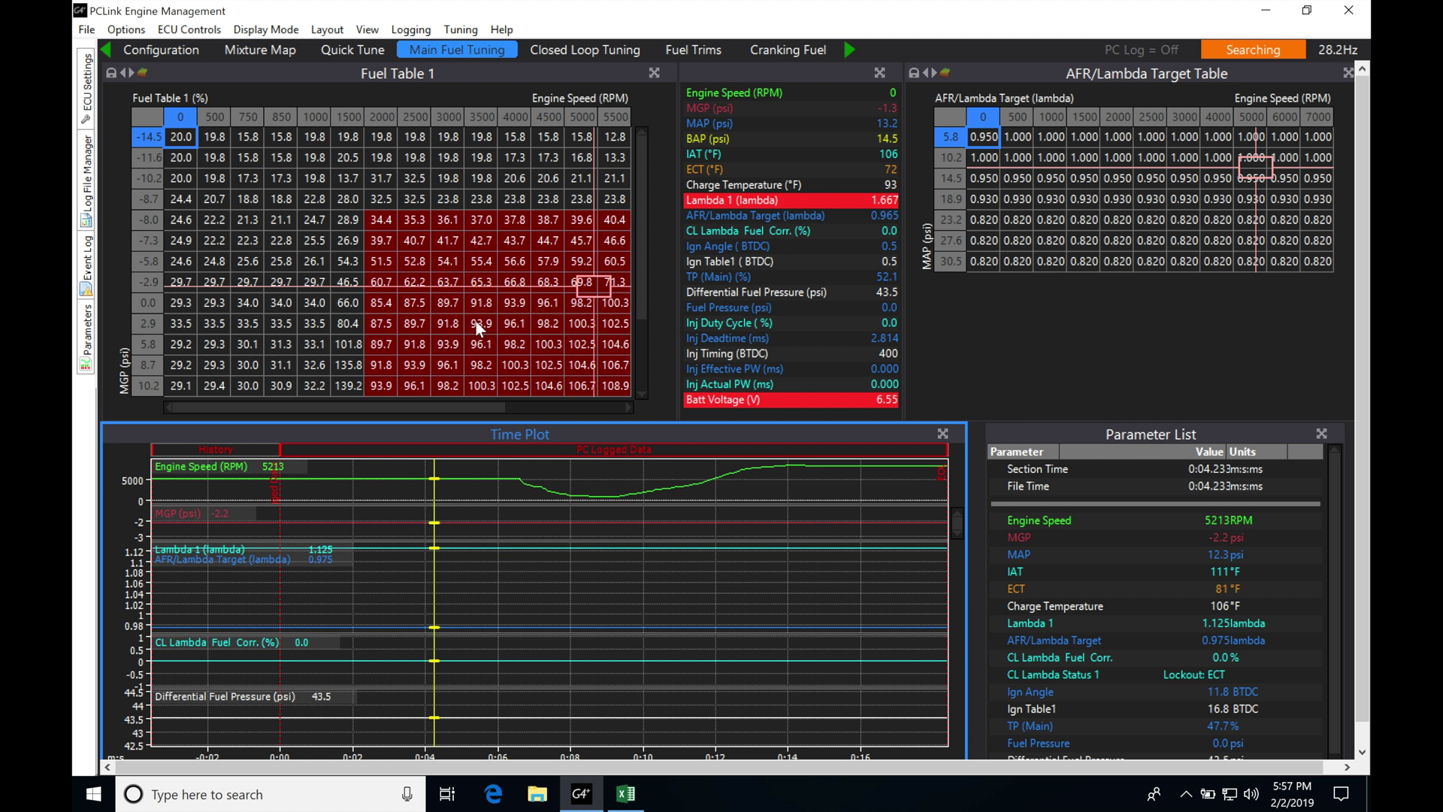
{"action": "mouse_move", "coordinate": [424, 550]}
{"action": "left_mouse_down"}
{"action": "mouse_move", "coordinate": [388, 548]}
{"action": "mouse_move", "coordinate": [567, 574]}
{"action": "mouse_move", "coordinate": [519, 615]}
{"action": "mouse_move", "coordinate": [536, 578]}
{"action": "left_mouse_up"}
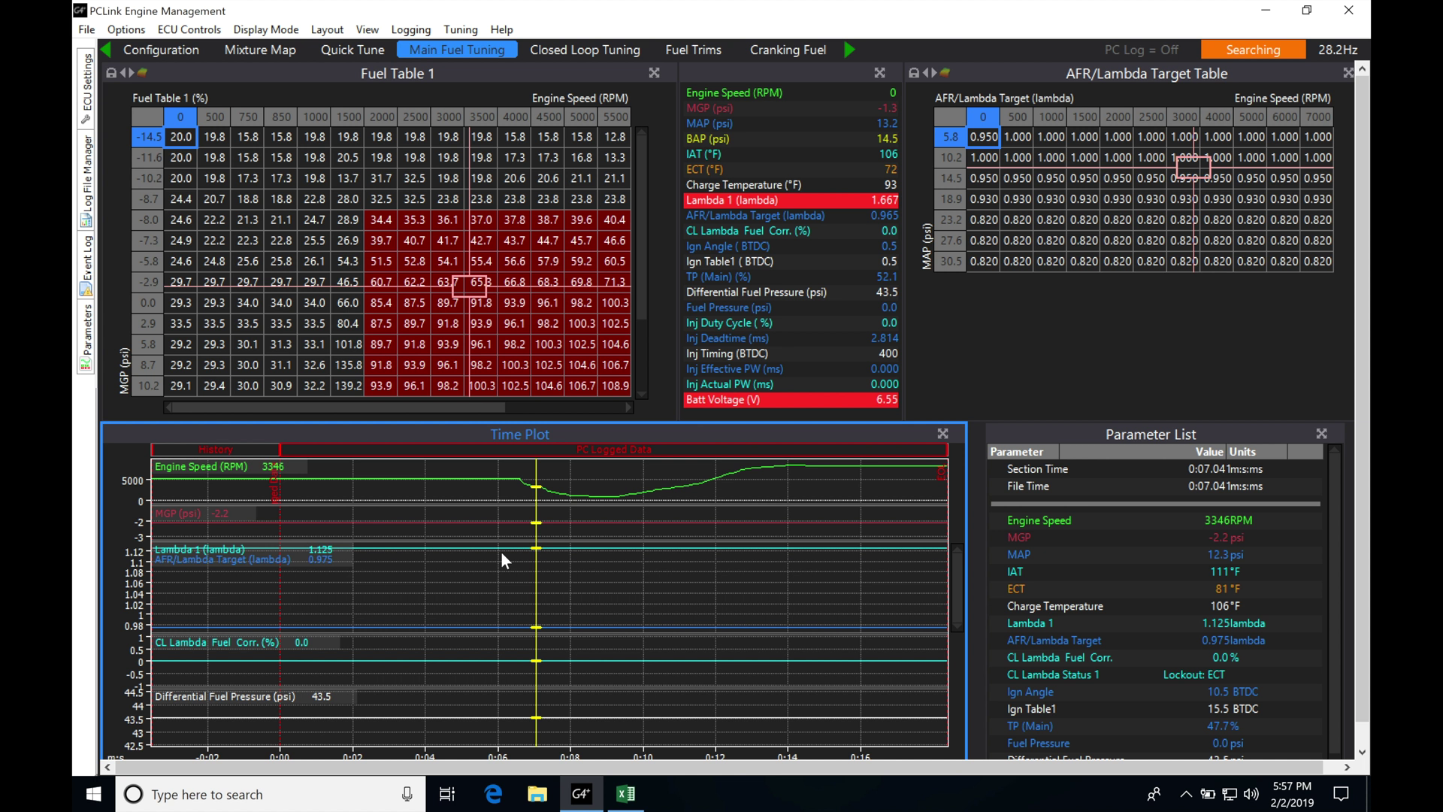
{"action": "left_click", "coordinate": [540, 569]}
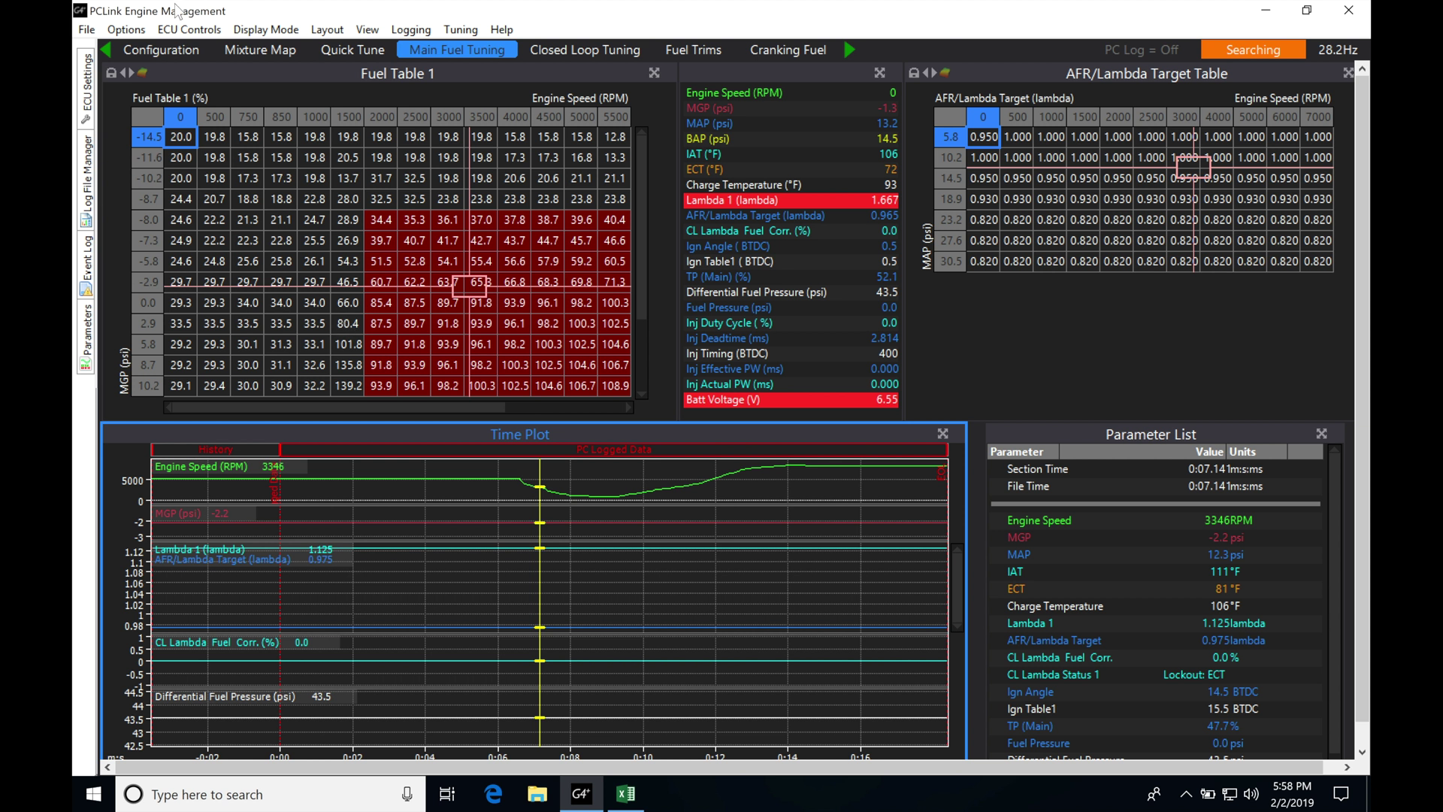
{"action": "left_click", "coordinate": [281, 36]}
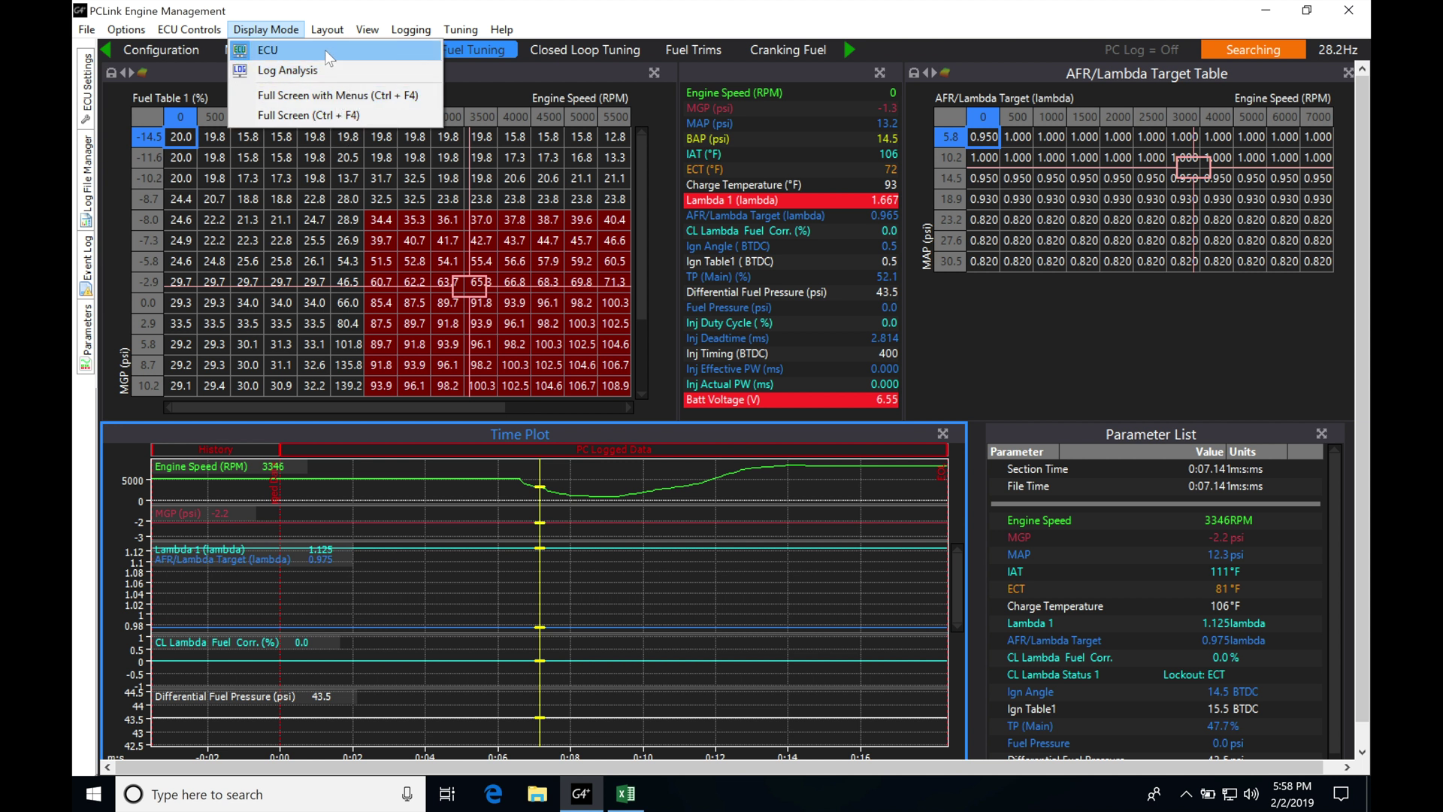
Step: Save the current layout as 'Master Tuning Layout' in the Layouts folder
{"action": "left_click", "coordinate": [483, 77]}
{"action": "left_click", "coordinate": [327, 30]}
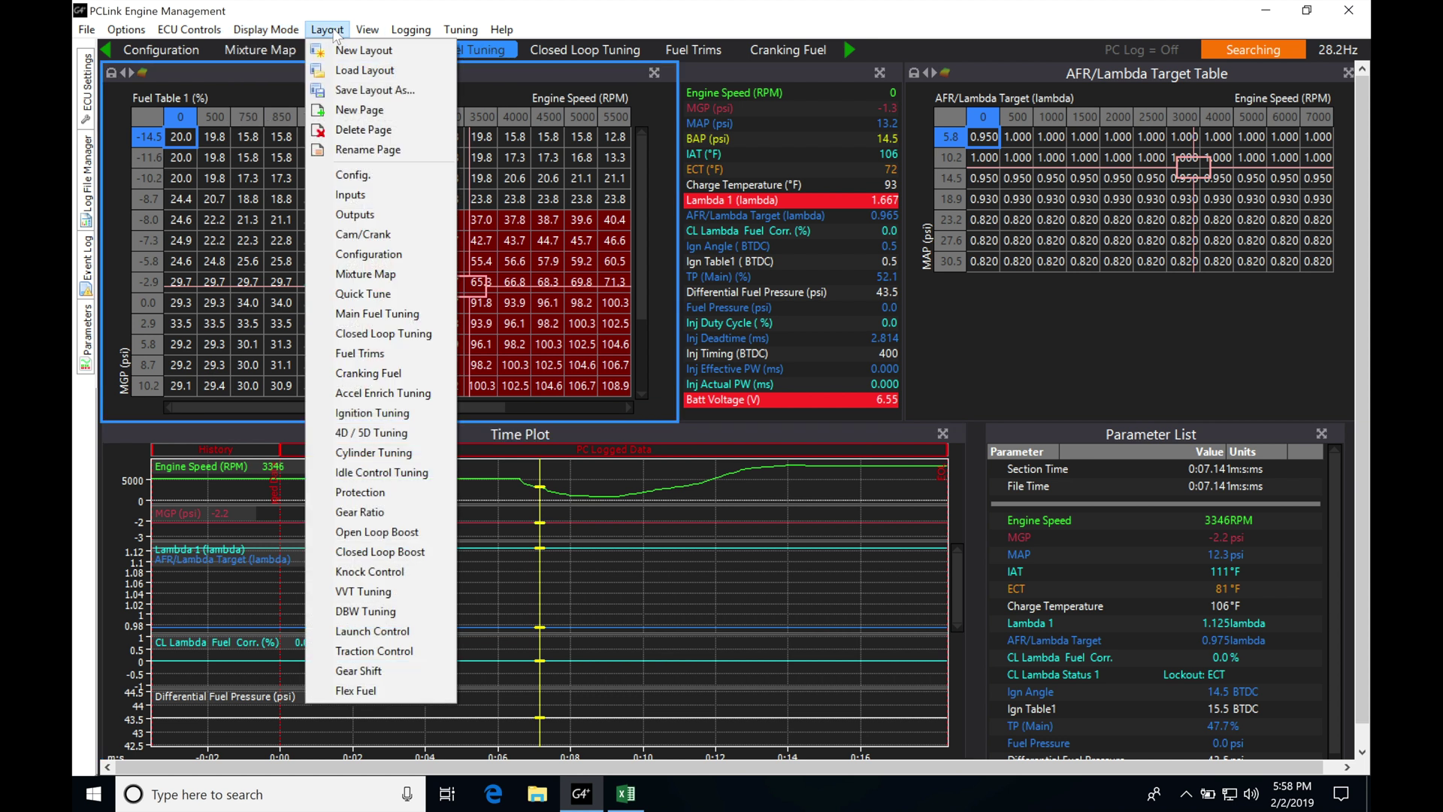
{"action": "left_click", "coordinate": [387, 92]}
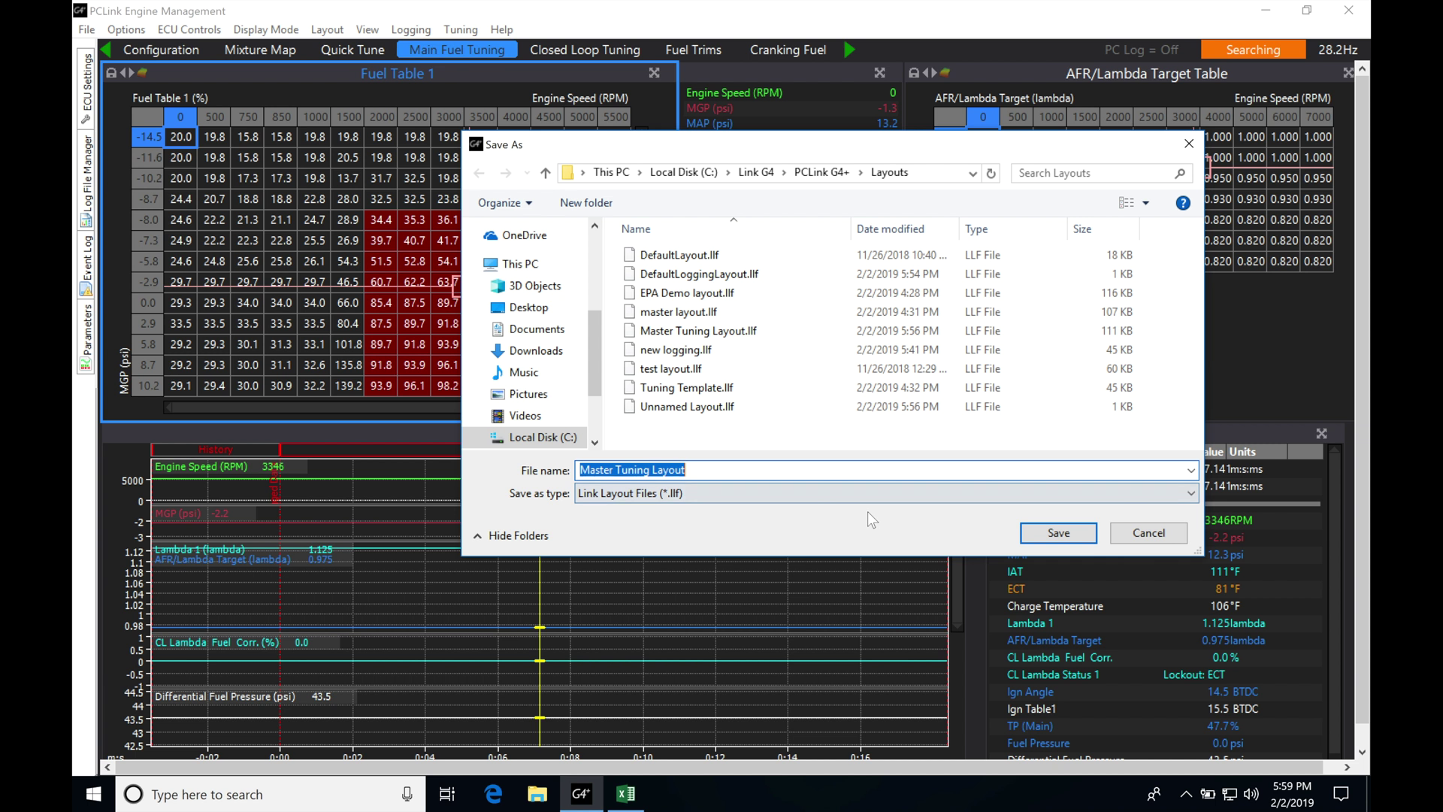
{"action": "left_click", "coordinate": [1032, 533]}
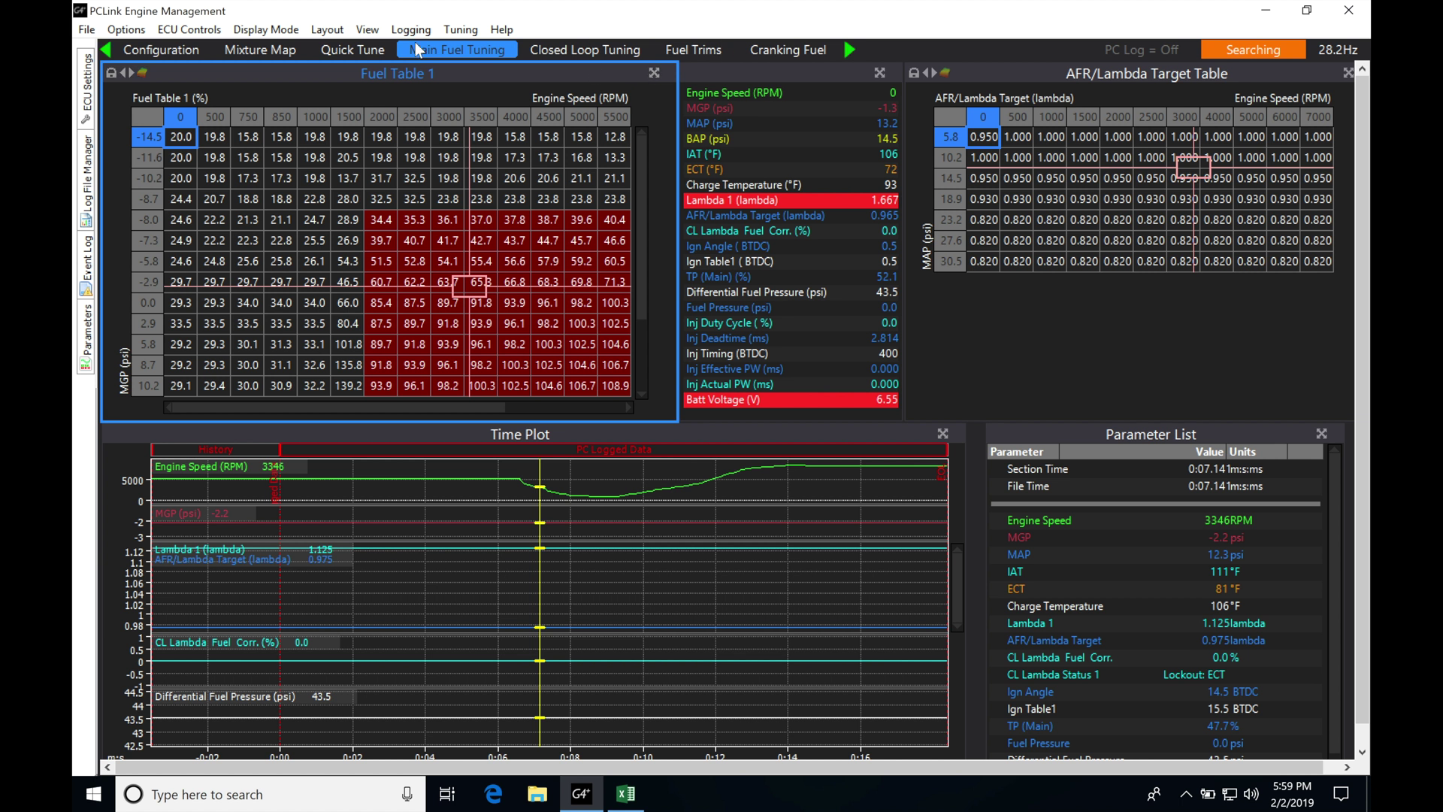
Step: Look through the Layout and Display Mode menus again without changing anything
{"action": "left_click", "coordinate": [329, 31]}
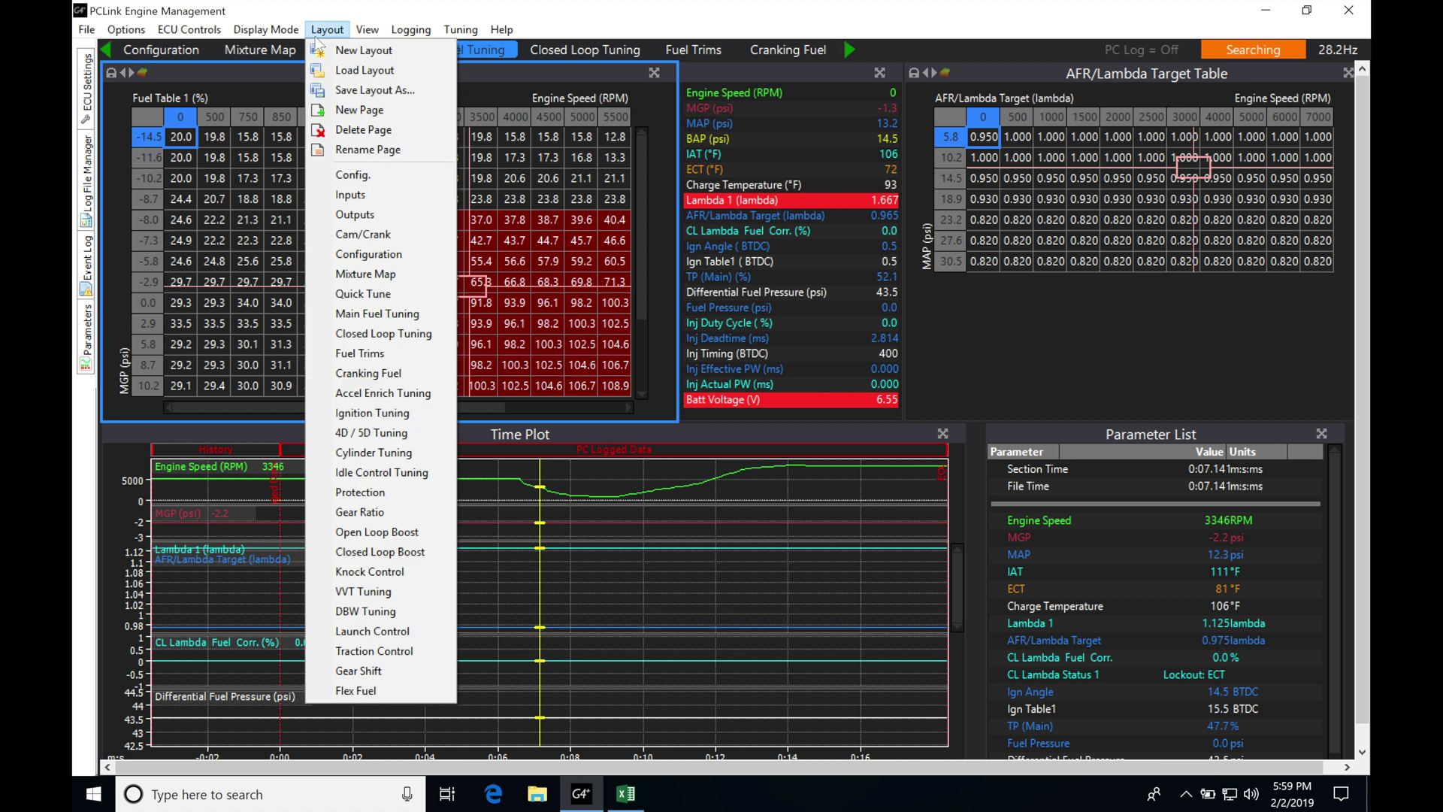
{"action": "mouse_move", "coordinate": [286, 33]}
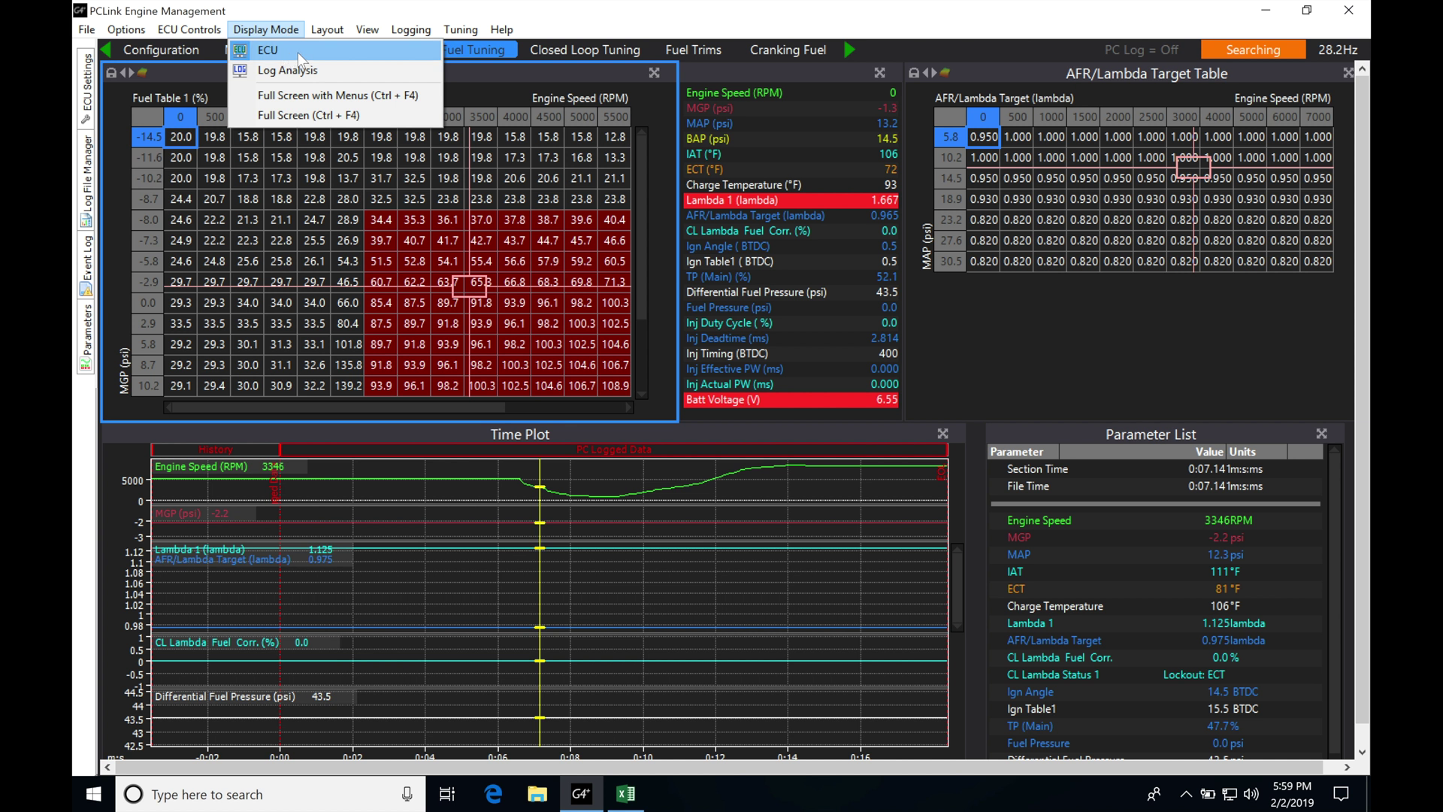
{"action": "left_click", "coordinate": [537, 75]}
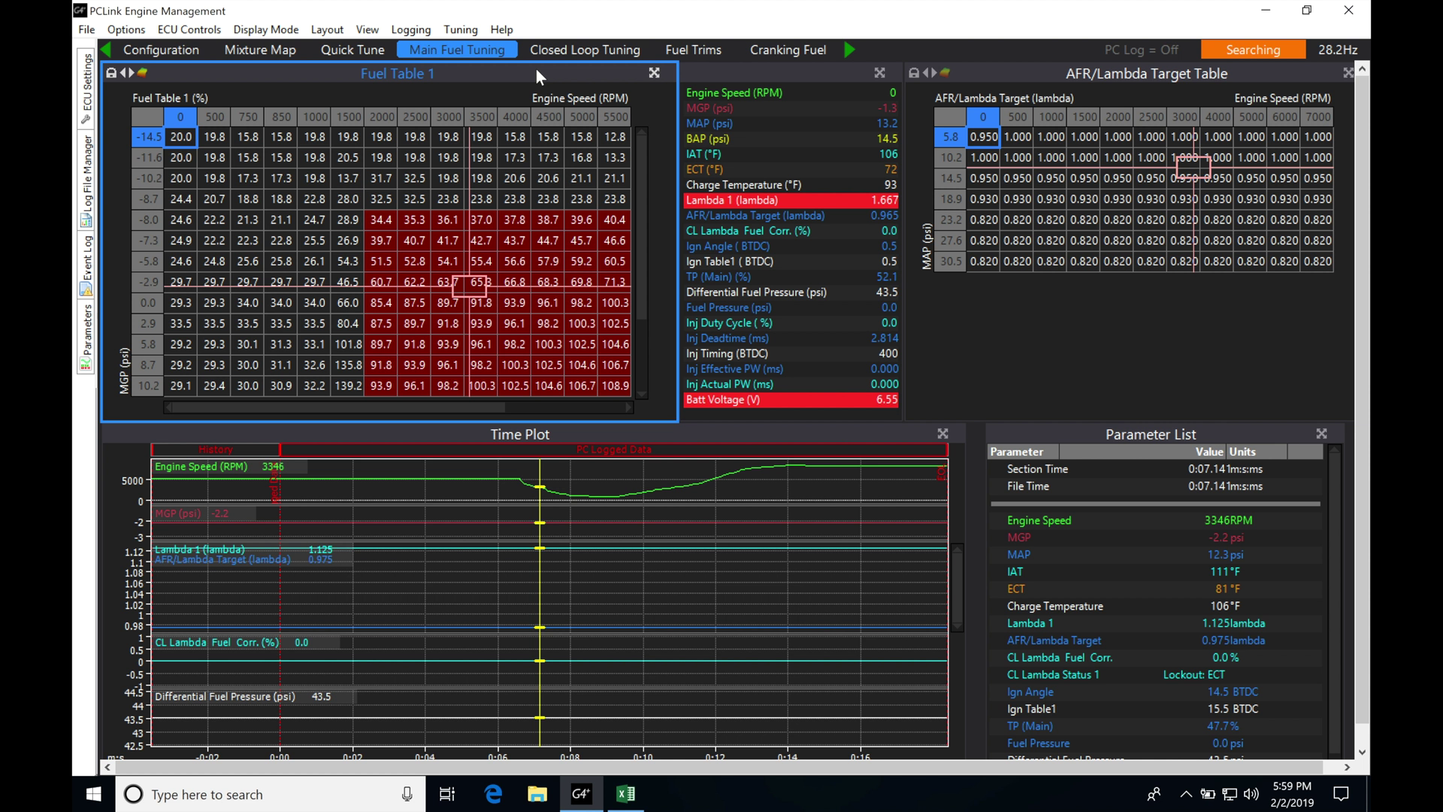
{"action": "left_click", "coordinate": [276, 29]}
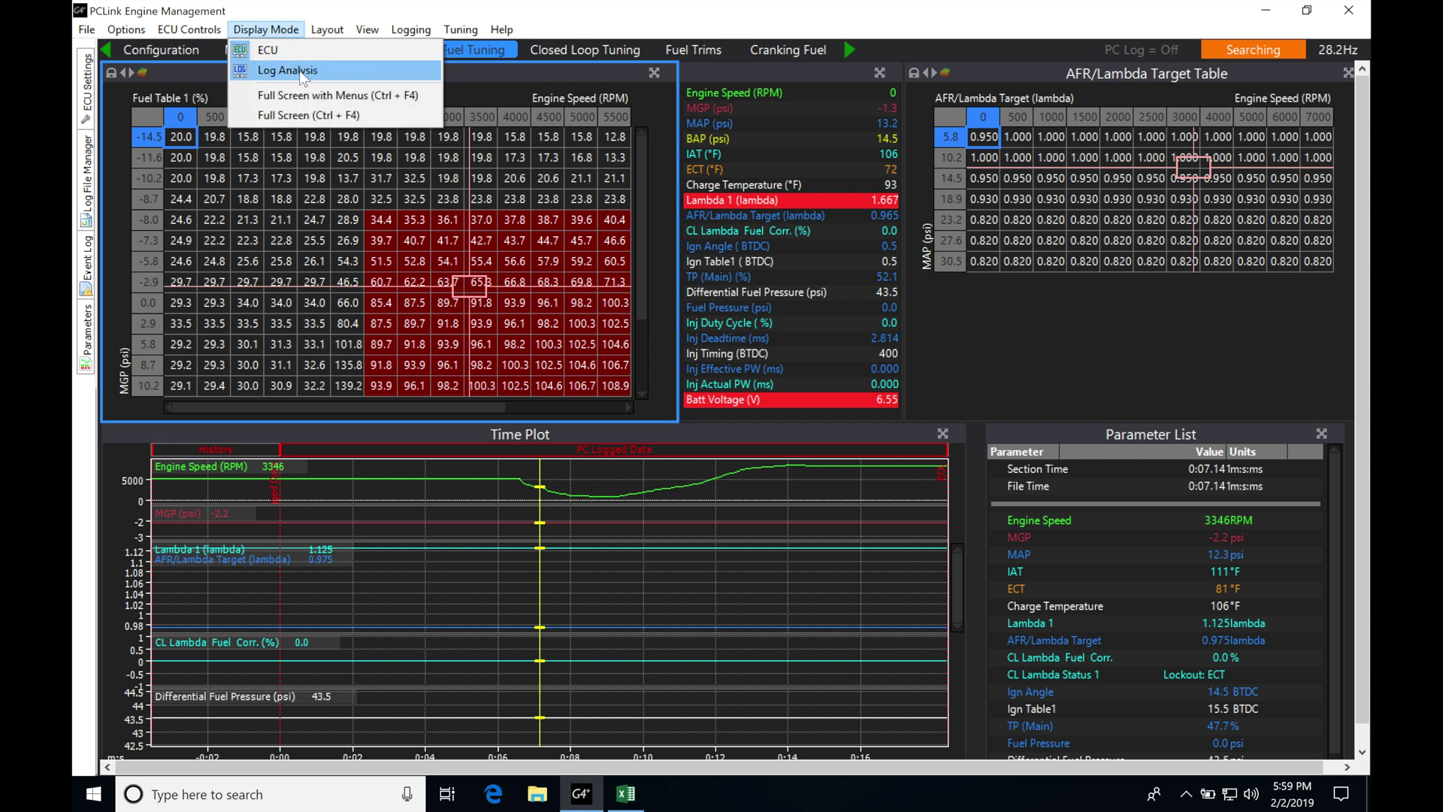
Step: Switch to Log Analysis display mode, back to ECU once, then to Log Analysis again
{"action": "left_click", "coordinate": [300, 71]}
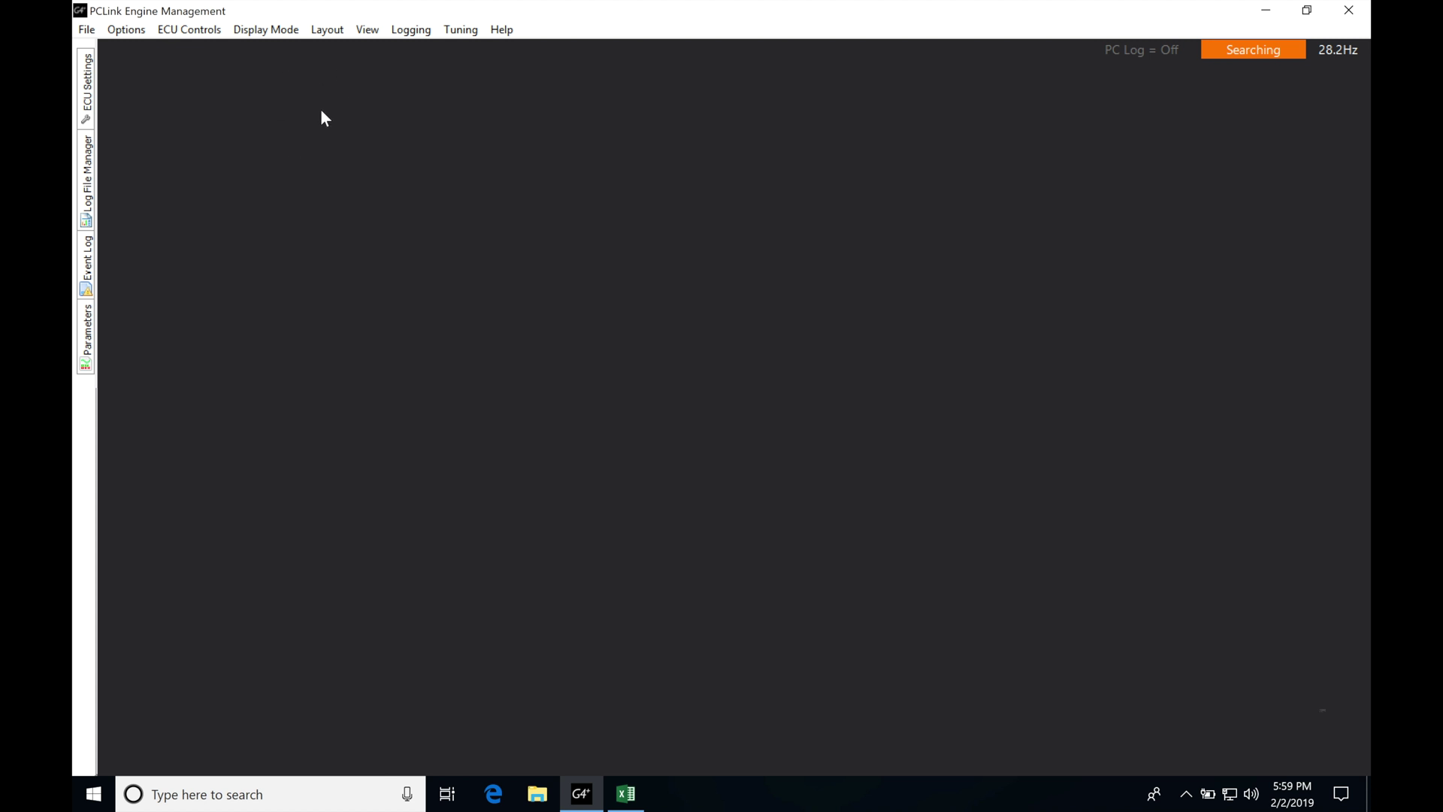
{"action": "left_click", "coordinate": [293, 30]}
{"action": "left_click", "coordinate": [294, 49]}
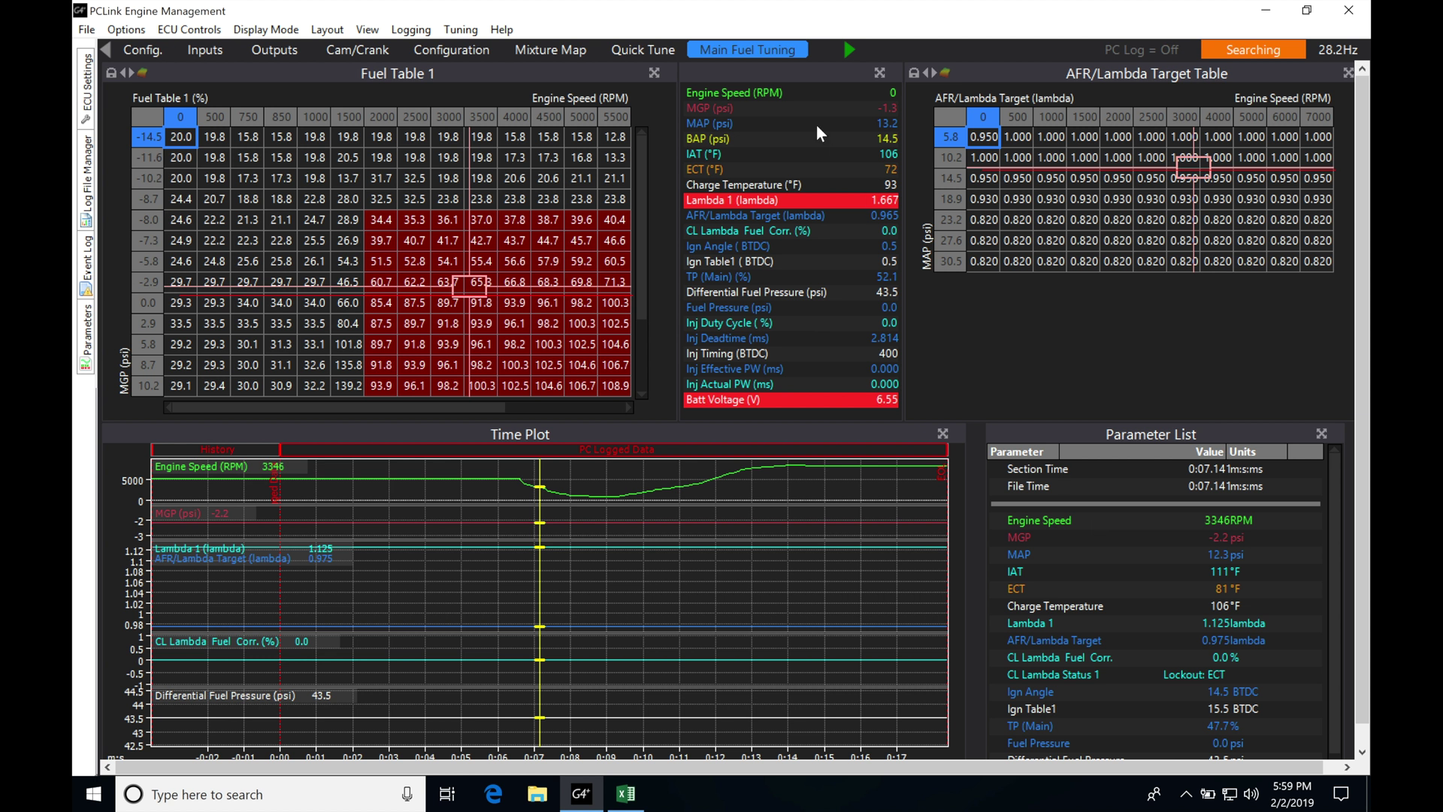
{"action": "left_click", "coordinate": [283, 30]}
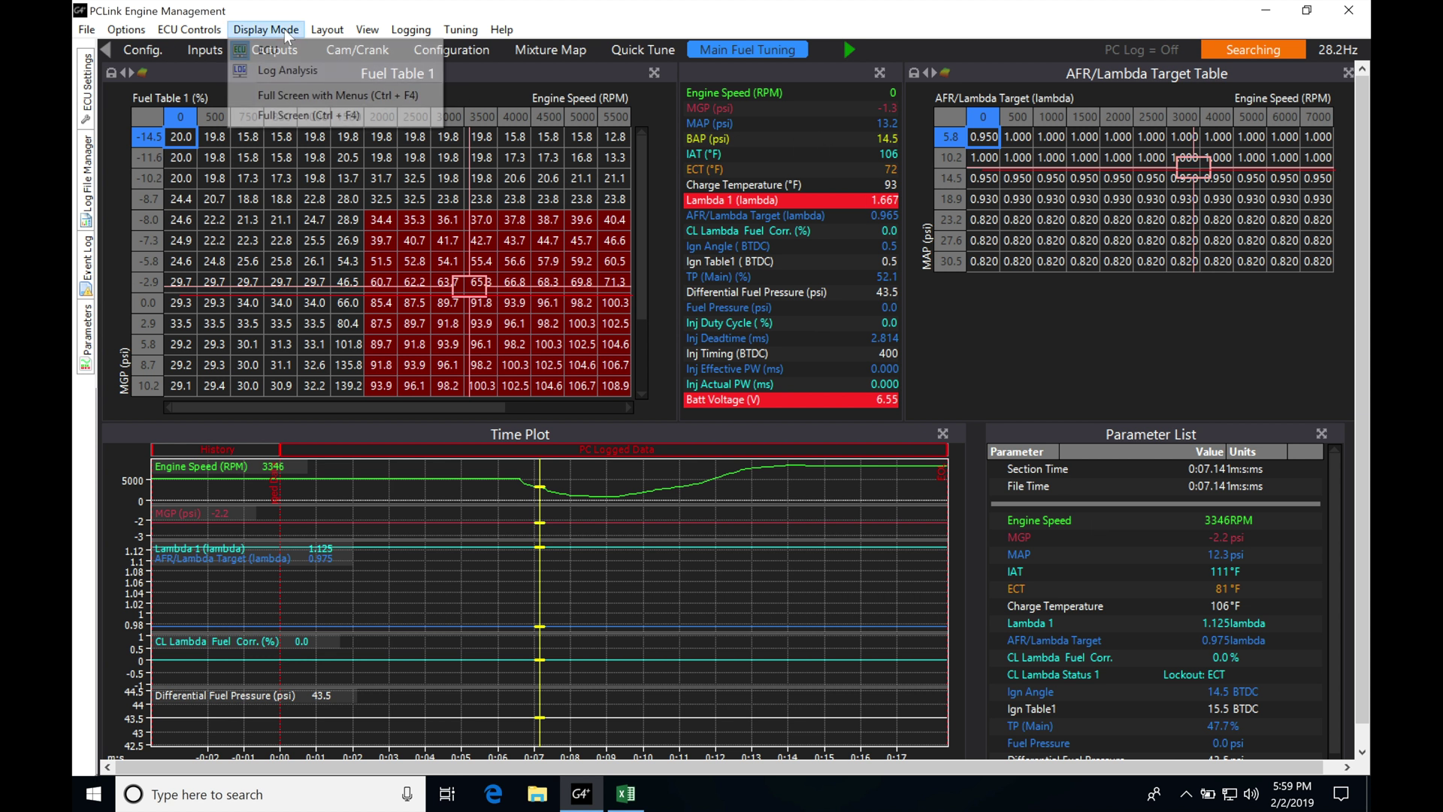
{"action": "left_click", "coordinate": [294, 70]}
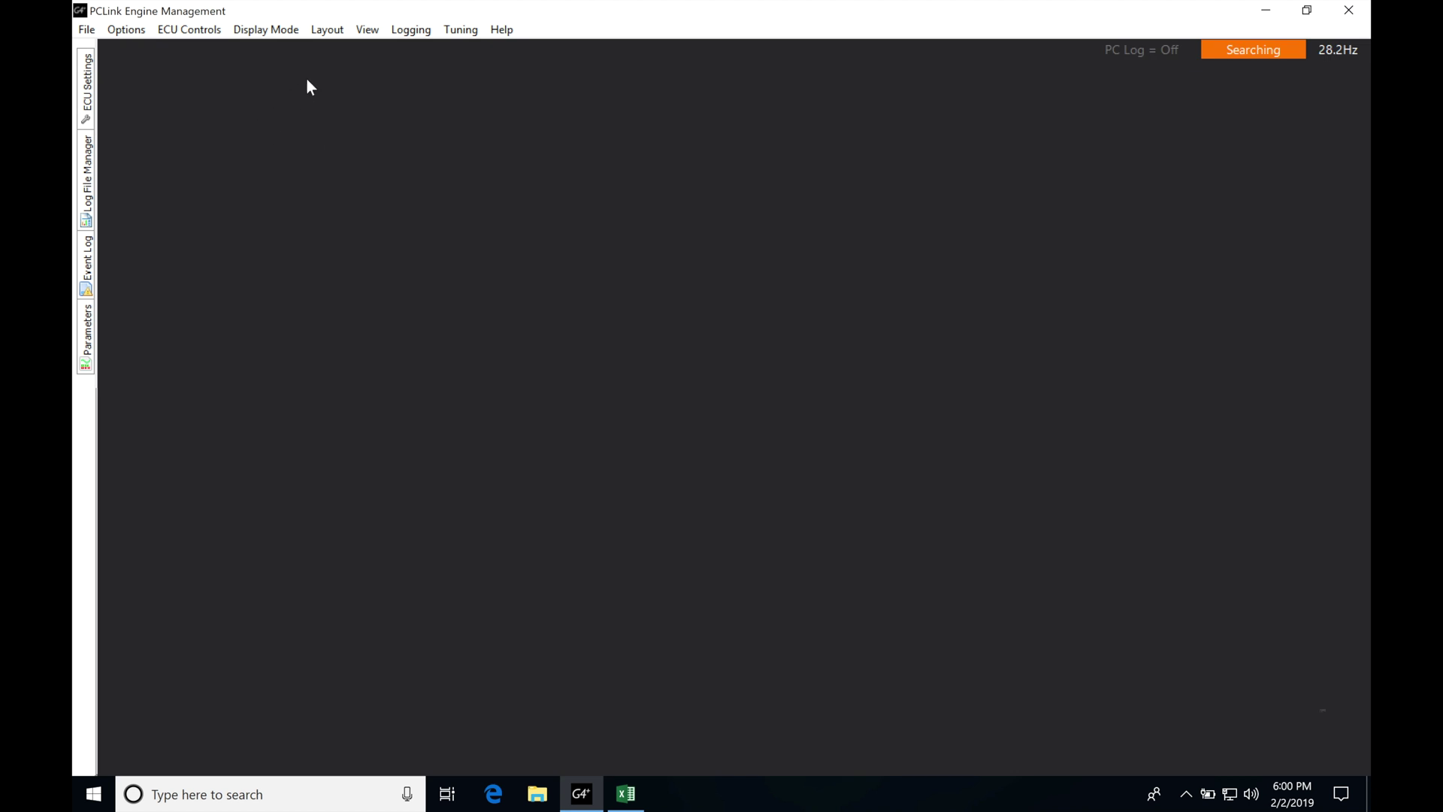
{"action": "left_click", "coordinate": [331, 36]}
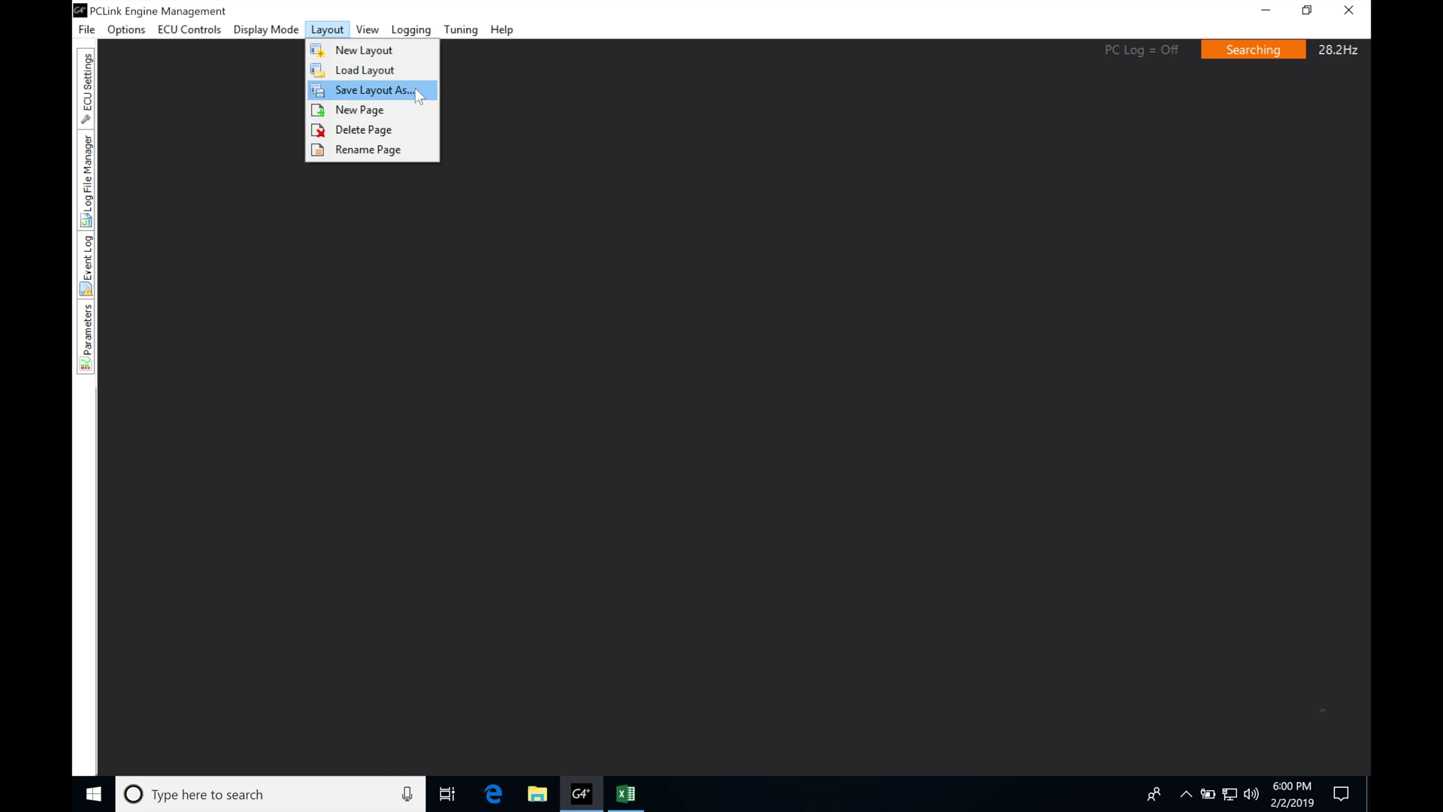
Step: Choose New Page from the Layout menu
{"action": "left_click", "coordinate": [413, 113]}
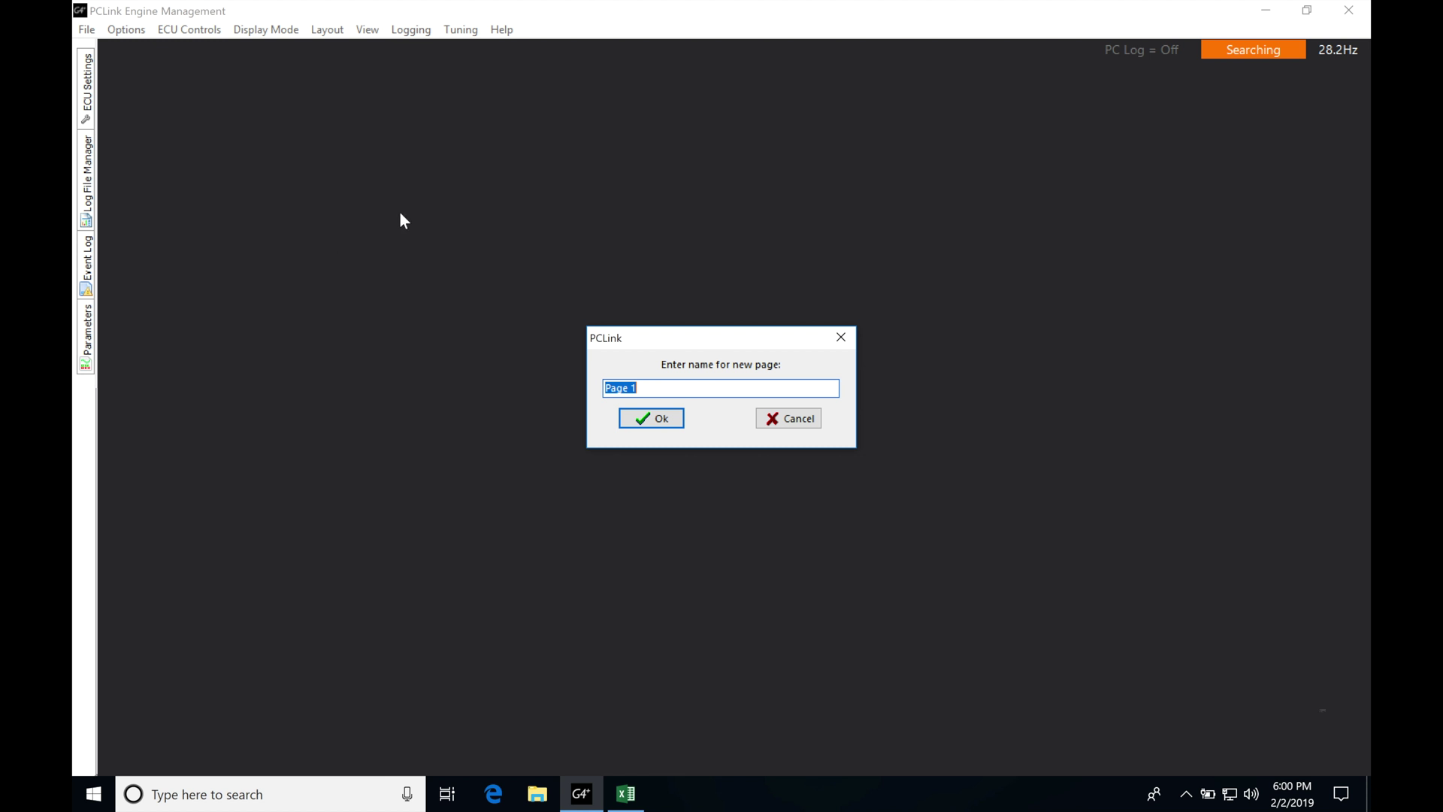
Step: Replace the default 'Page 1' name with 'Fuel & Spark' and confirm it
{"action": "key", "text": "BackSpace"}
{"action": "type", "text": "Fuel & Spark"}
{"action": "key", "text": "Return"}
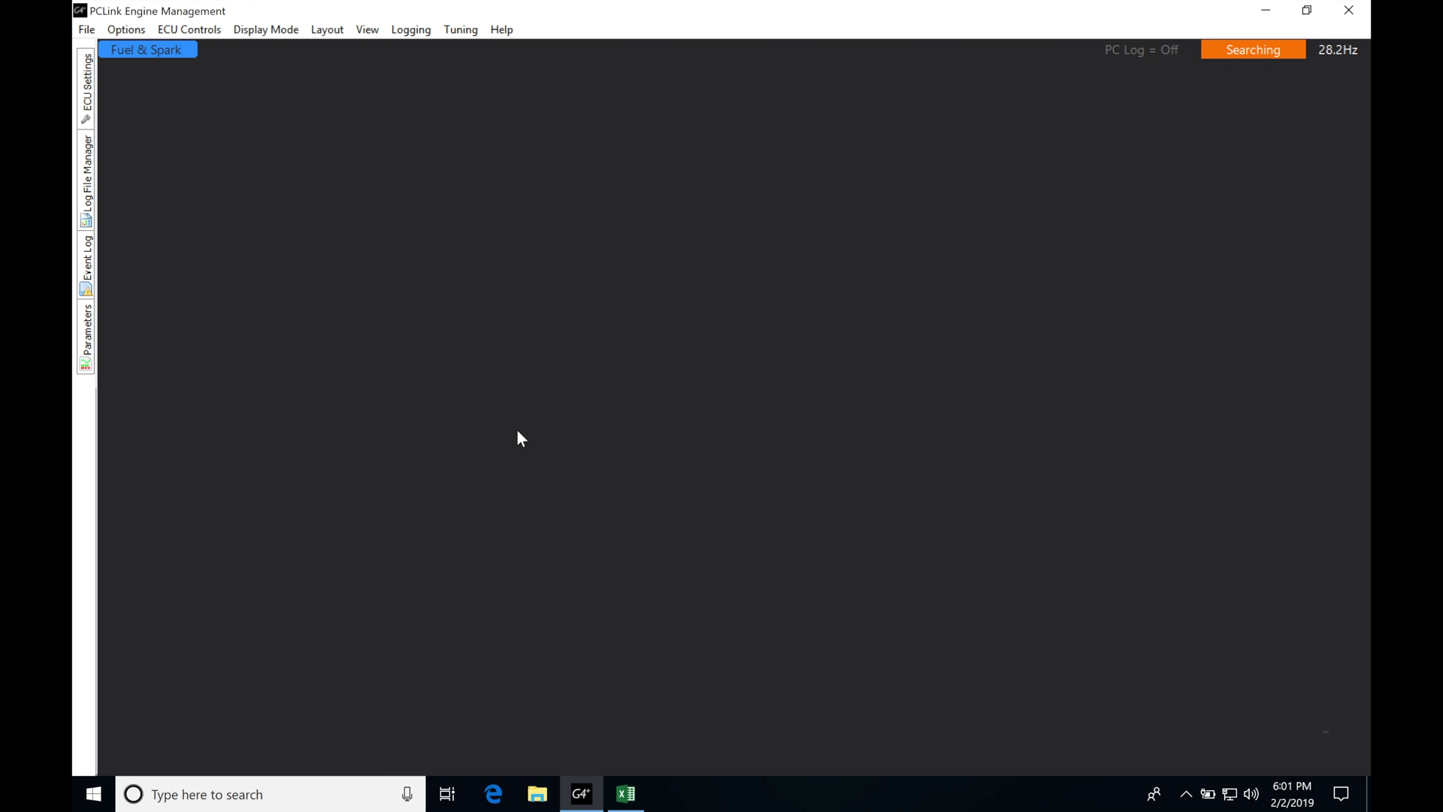
{"action": "left_click", "coordinate": [288, 30]}
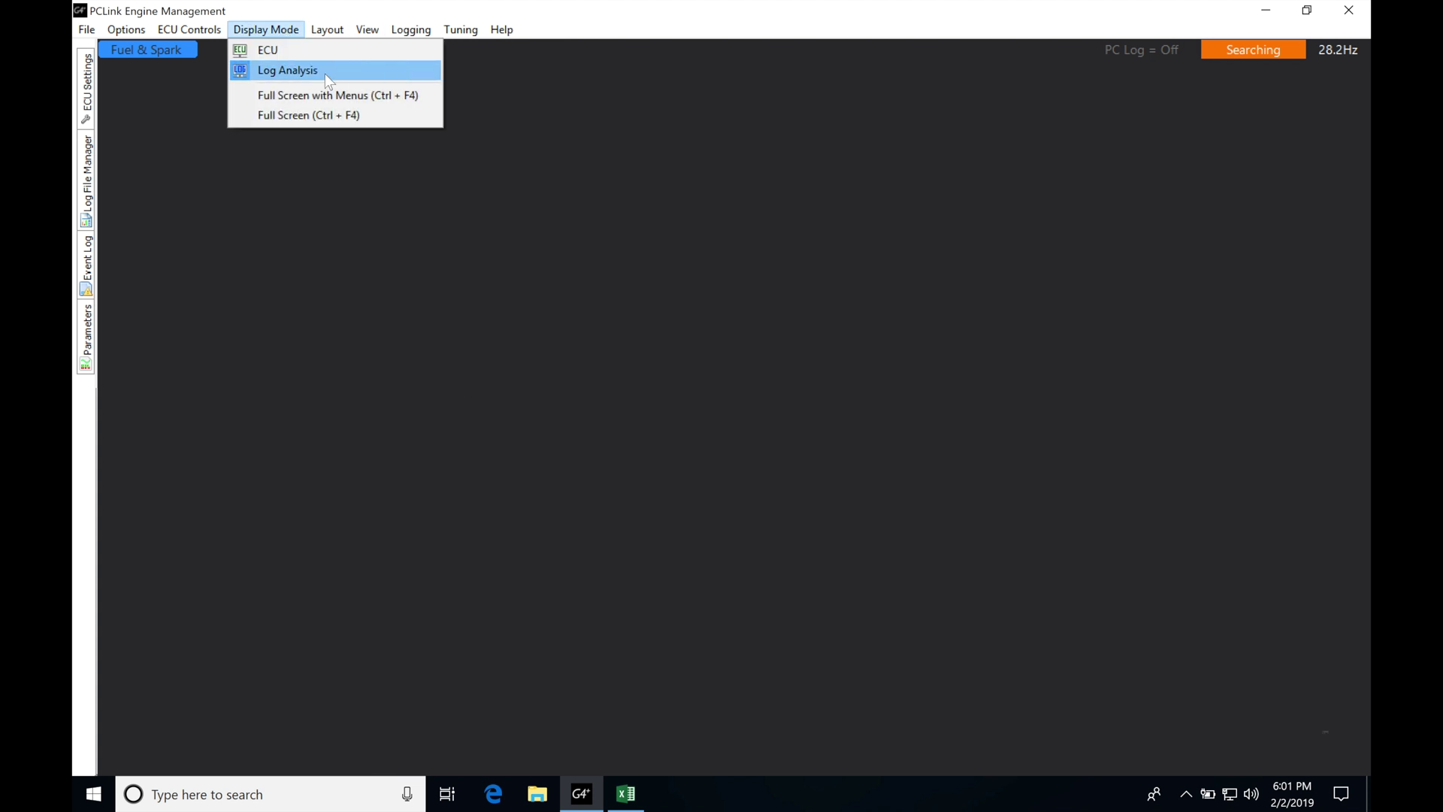
{"action": "left_click", "coordinate": [312, 51]}
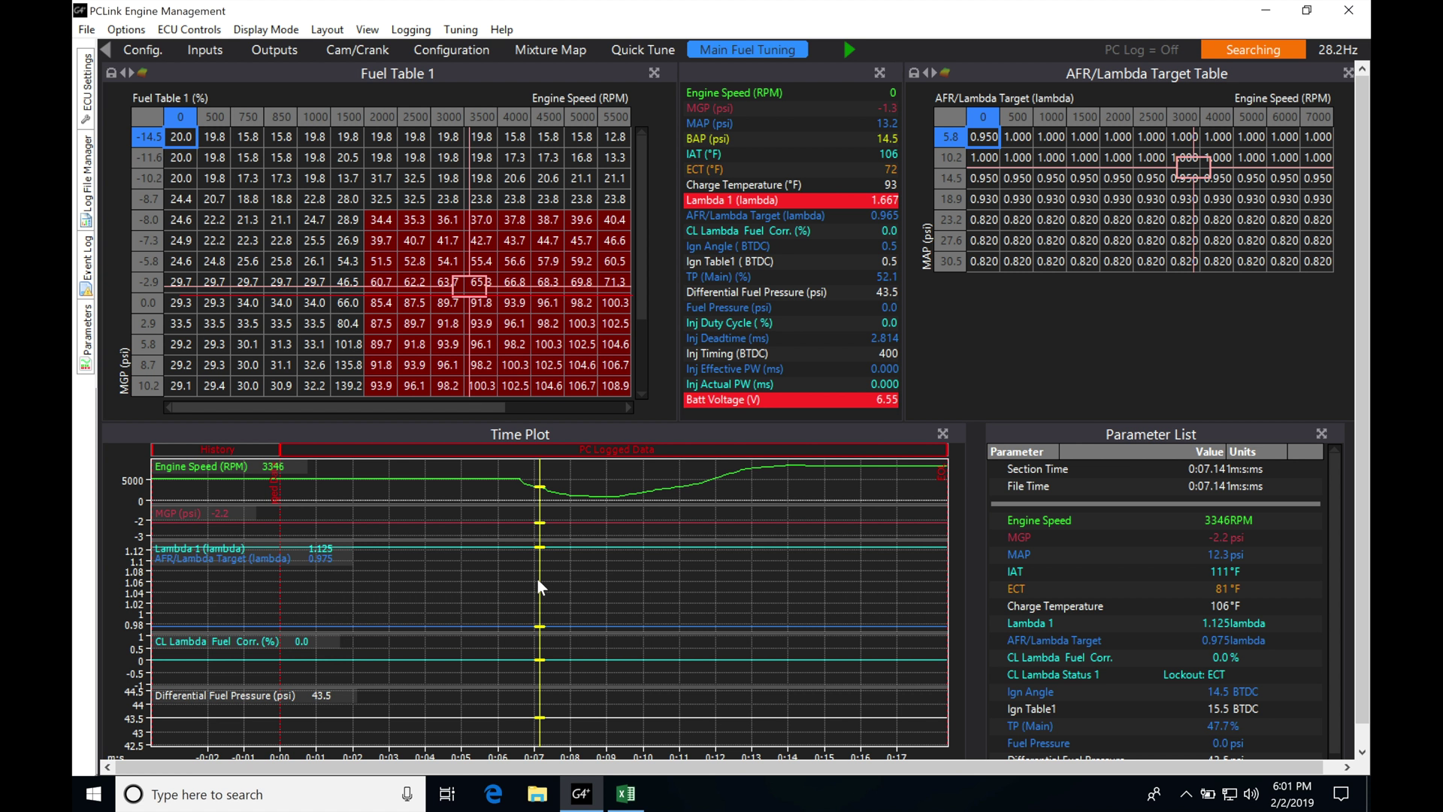
{"action": "left_click", "coordinate": [283, 31]}
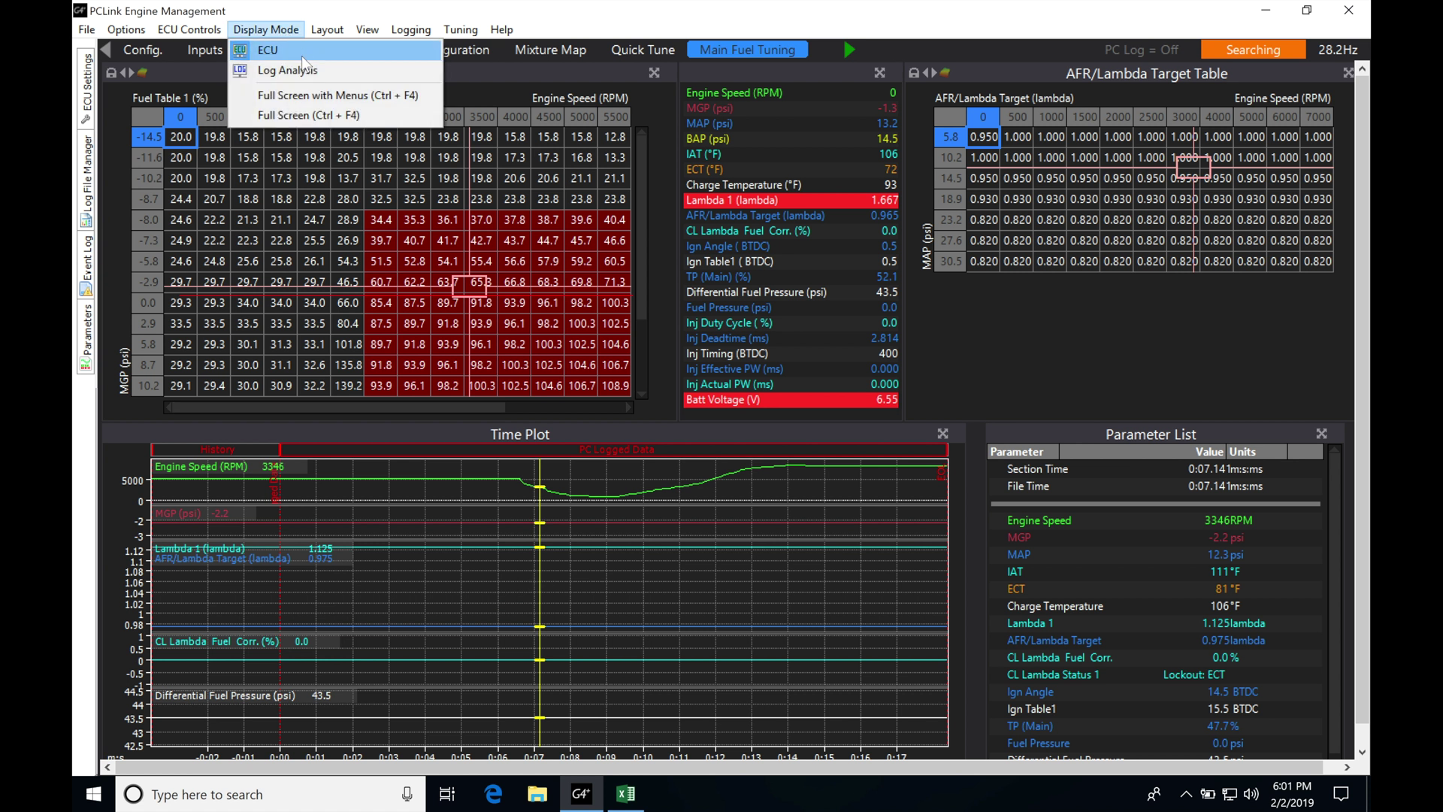
{"action": "left_click", "coordinate": [308, 71]}
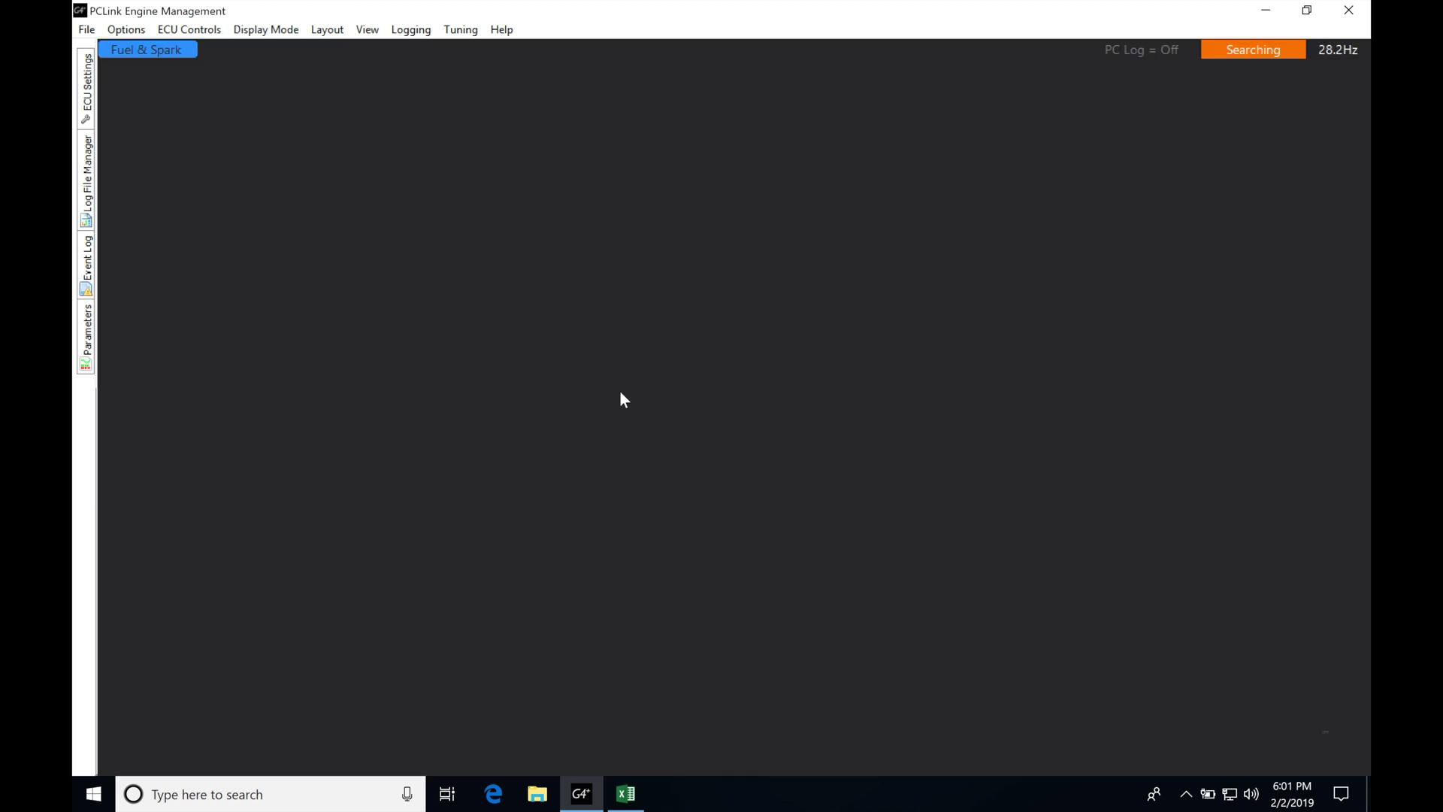